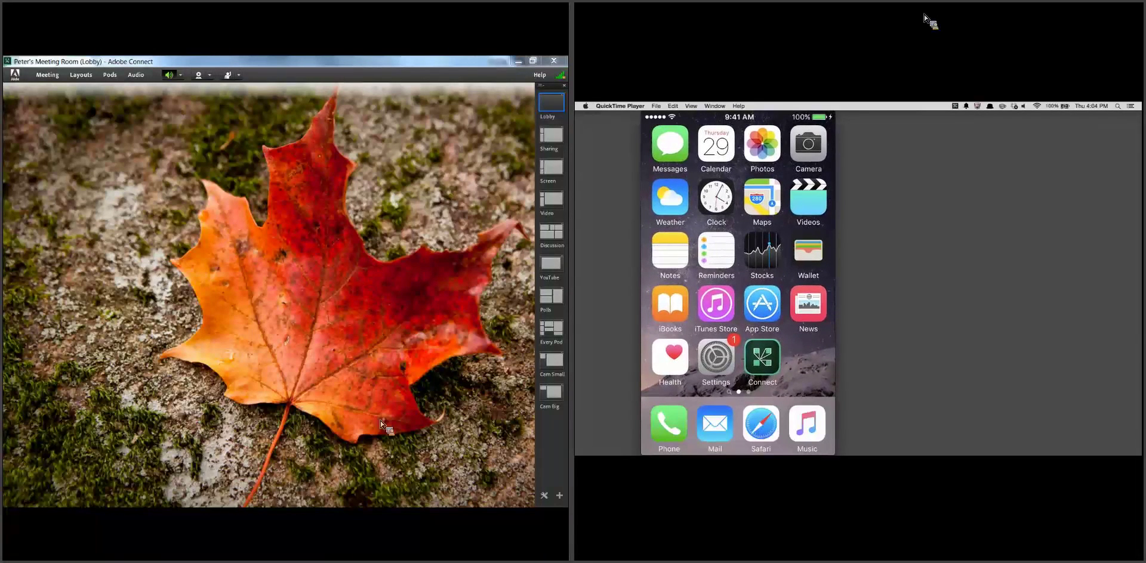
- Switch the meeting room to the Sharing layout, then back to the Lobby layout
{"action": "left_click", "coordinate": [218, 263]}
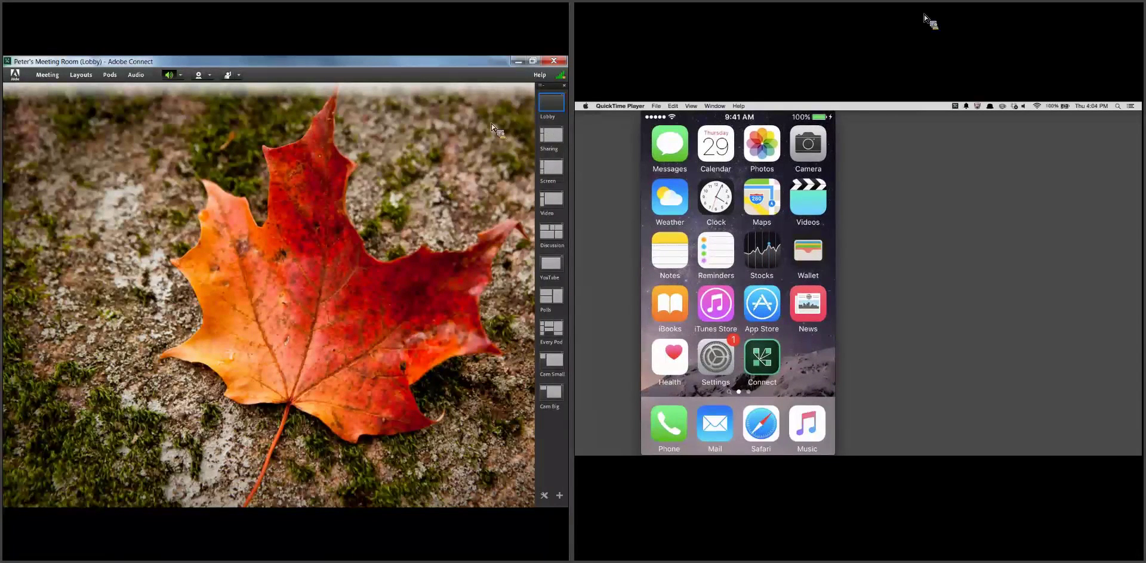
{"action": "left_click", "coordinate": [552, 141]}
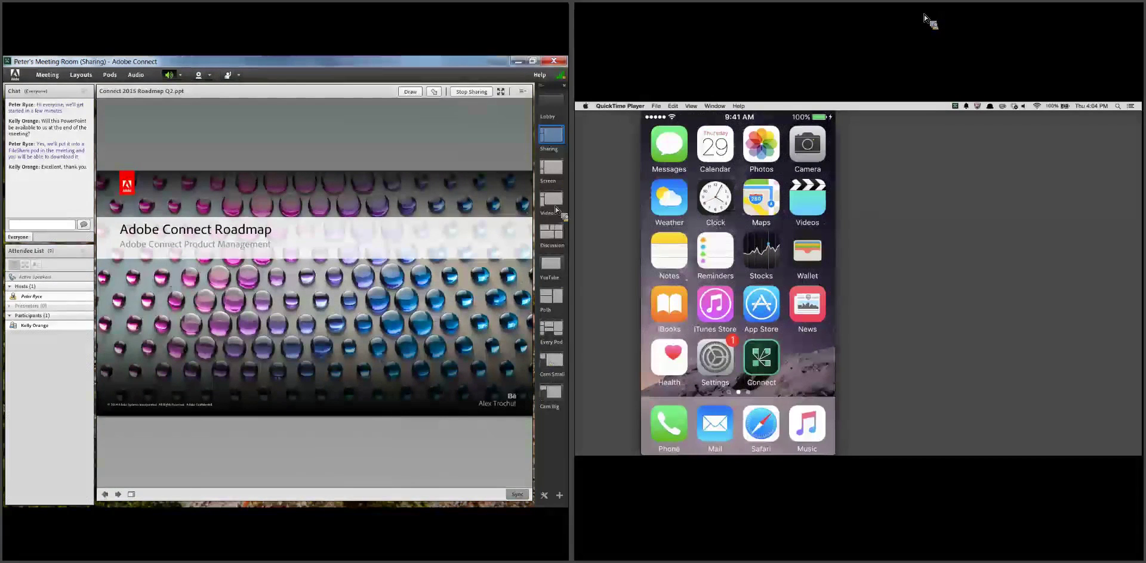
{"action": "left_click", "coordinate": [551, 106]}
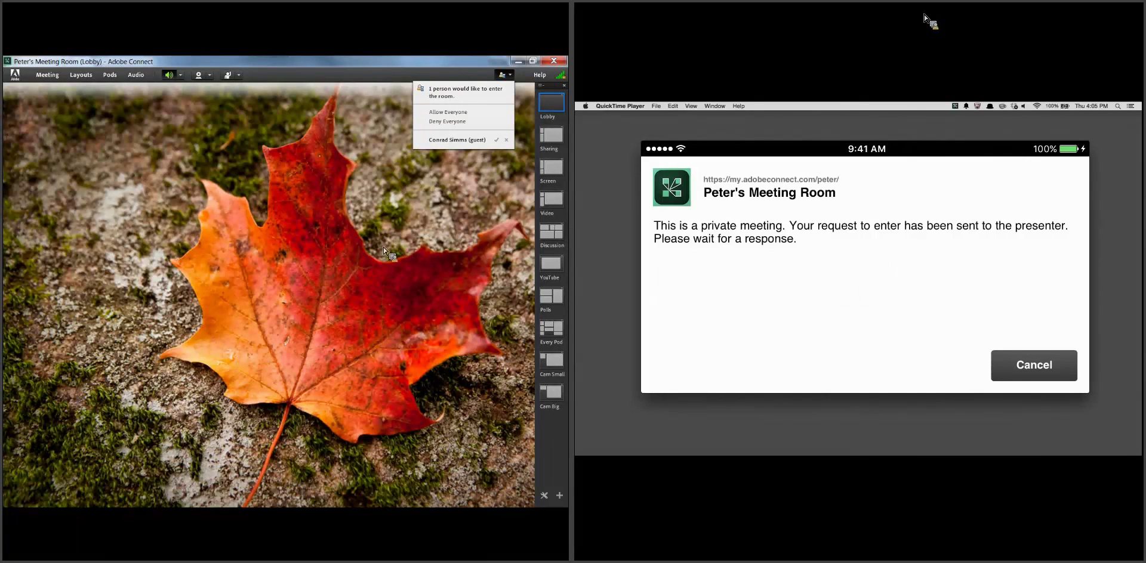
- Admit the waiting mobile guest and switch the room to the Sharing layout
{"action": "left_click", "coordinate": [496, 140]}
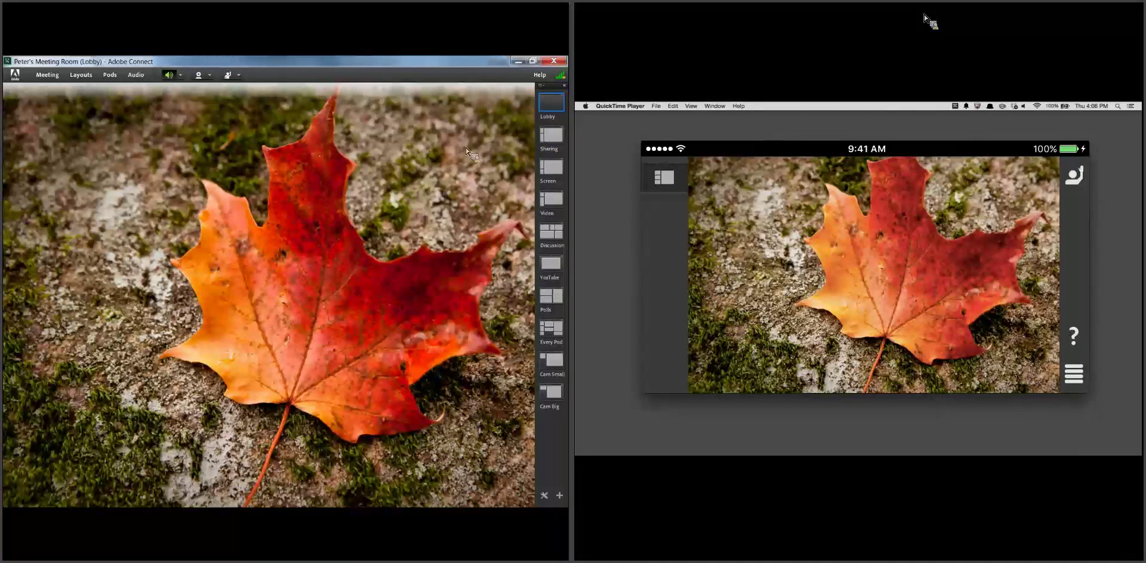
{"action": "left_click", "coordinate": [552, 140]}
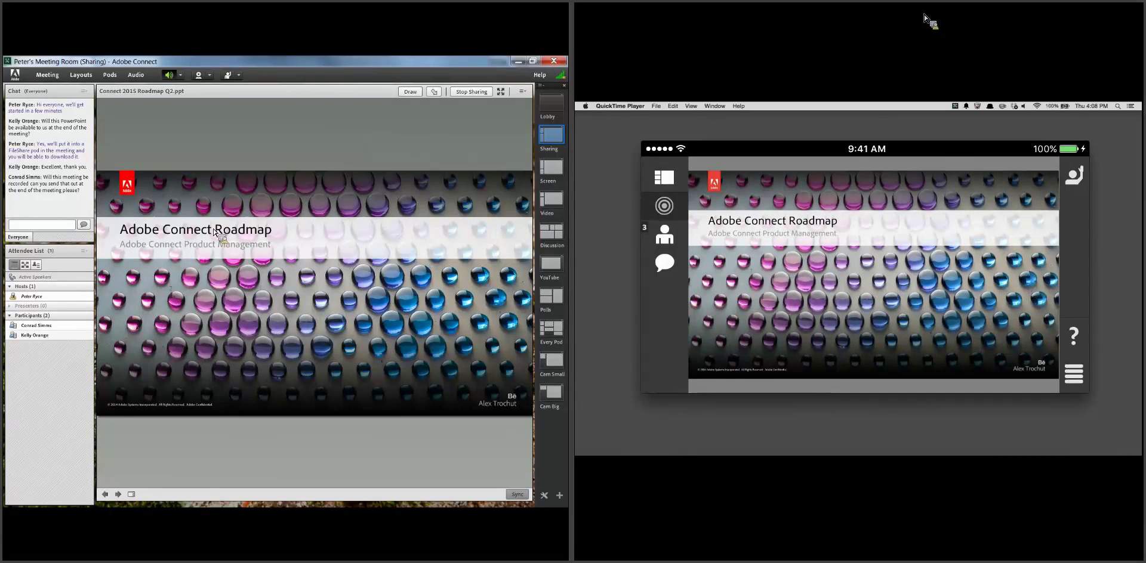
- Advance the shared Roadmap deck to the Legal Disclosures slide
{"action": "left_click", "coordinate": [122, 496]}
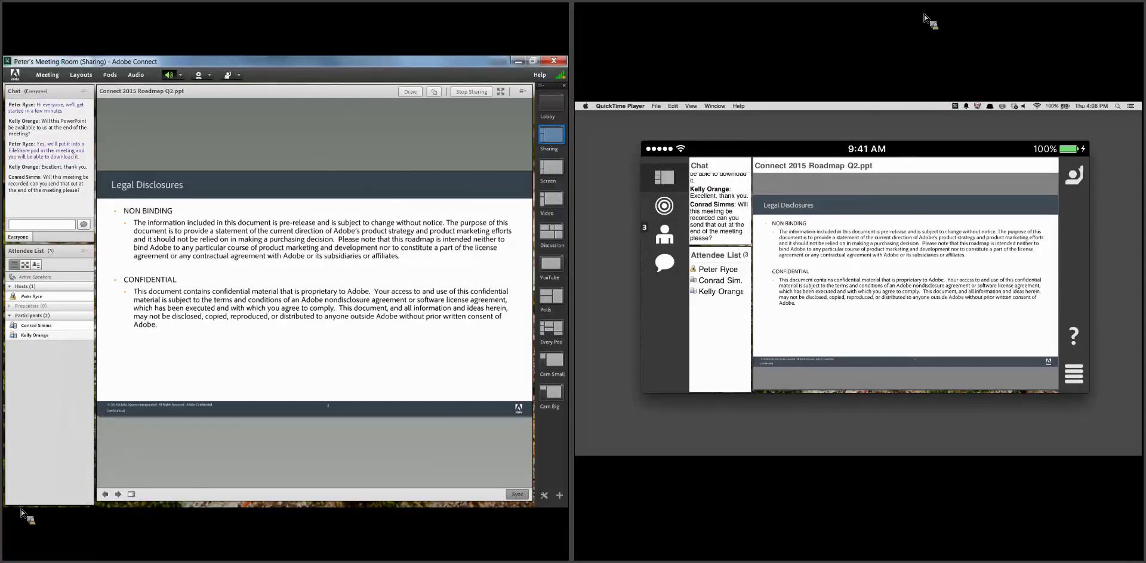
- Advance to the 2014 slide and reveal its screenshot thumbnails
{"action": "left_click", "coordinate": [119, 495]}
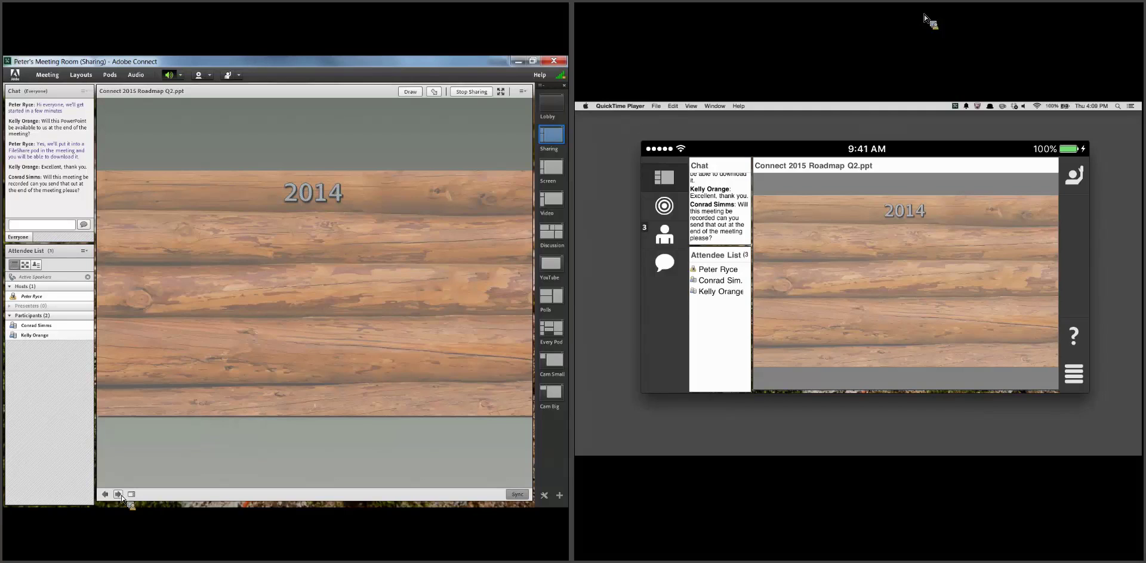
{"action": "left_click", "coordinate": [121, 496]}
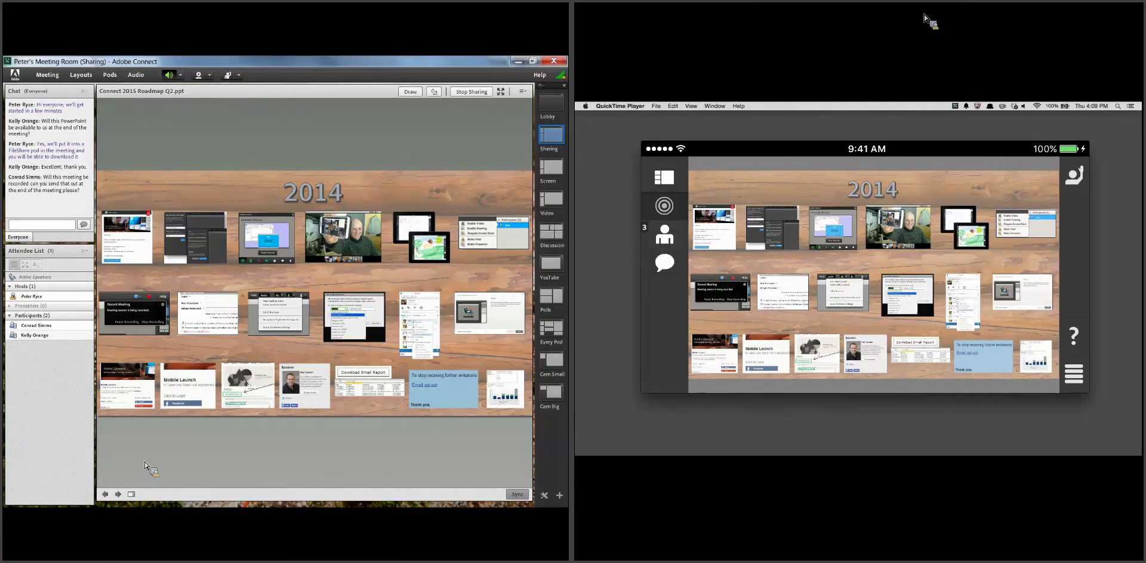
- Share the screen in the Screen layout and open the Adobe Connect product page in Chrome
{"action": "left_click", "coordinate": [558, 173]}
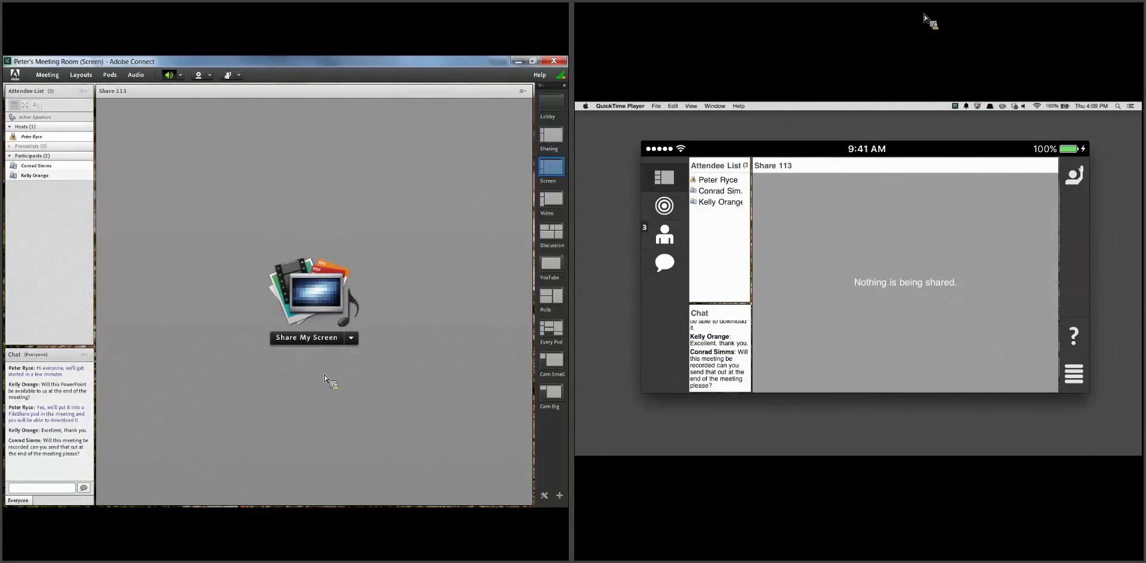
{"action": "left_click", "coordinate": [327, 338]}
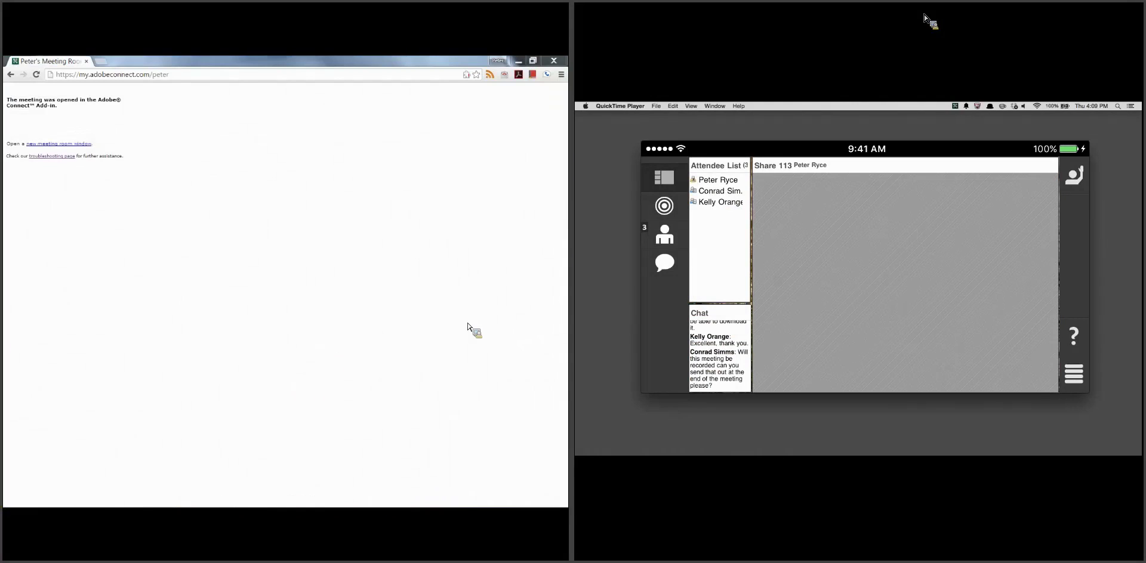
{"action": "left_click", "coordinate": [101, 61]}
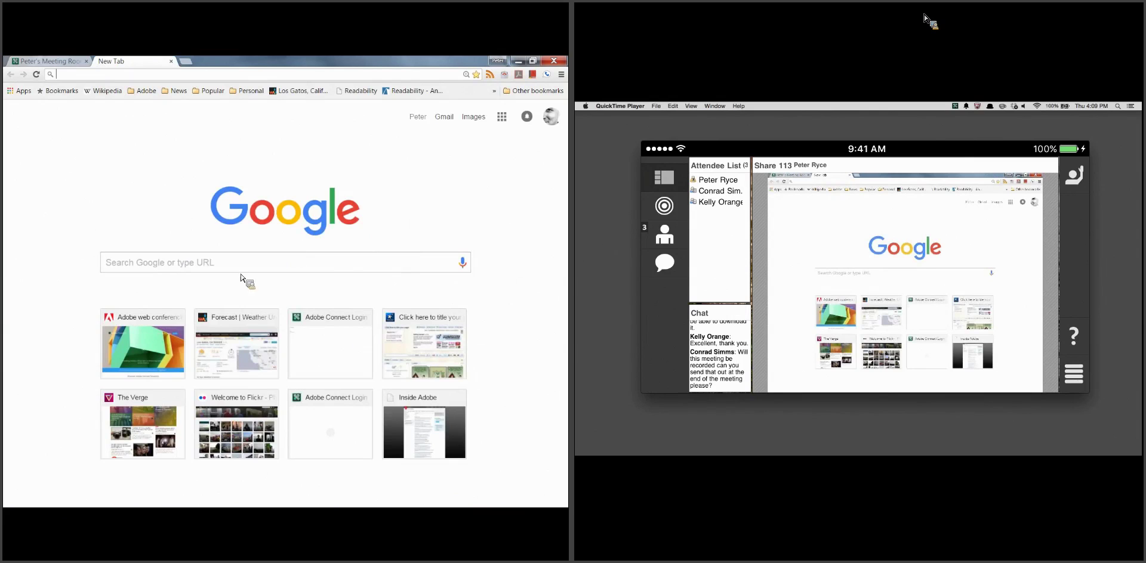
{"action": "left_click", "coordinate": [153, 354]}
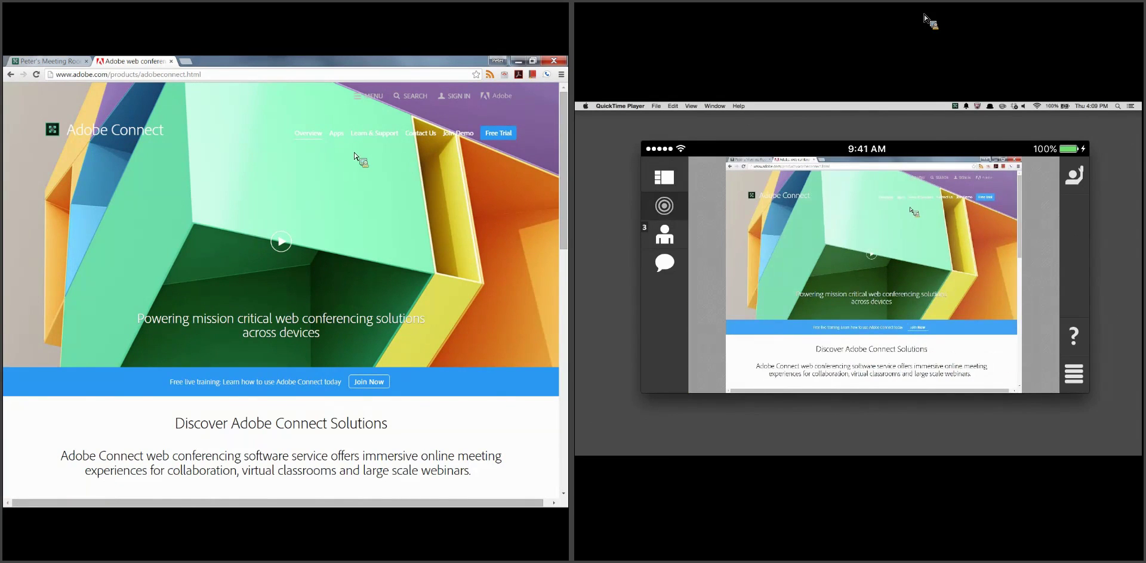
- Open the Adobe Connect Apps page and scroll through its extensions grid
{"action": "left_click", "coordinate": [338, 134]}
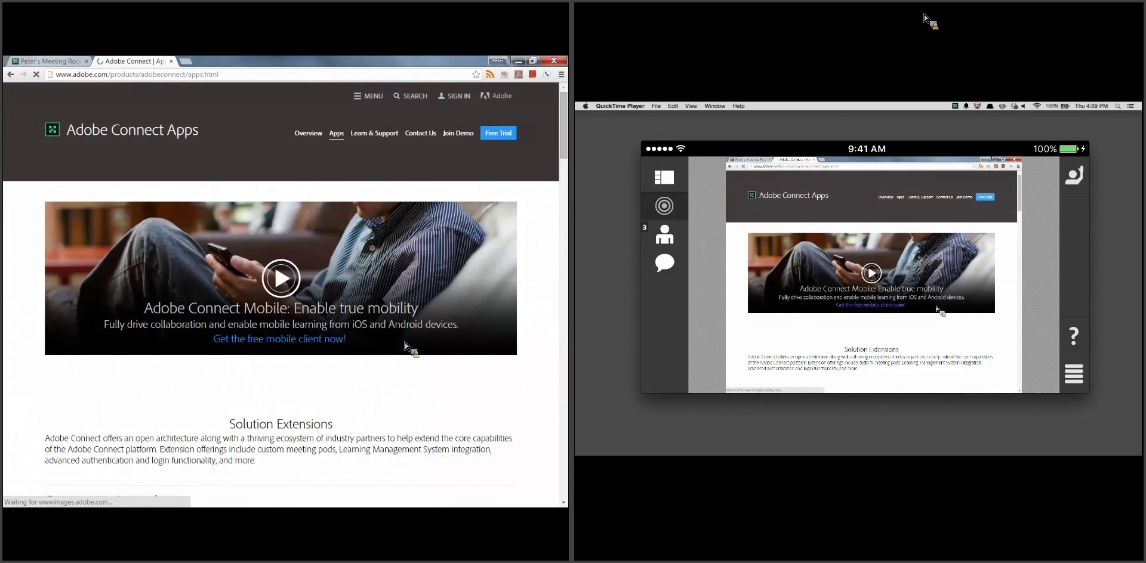
{"action": "scroll", "coordinate": [405, 347], "scroll_direction": "down", "scroll_amount": 7}
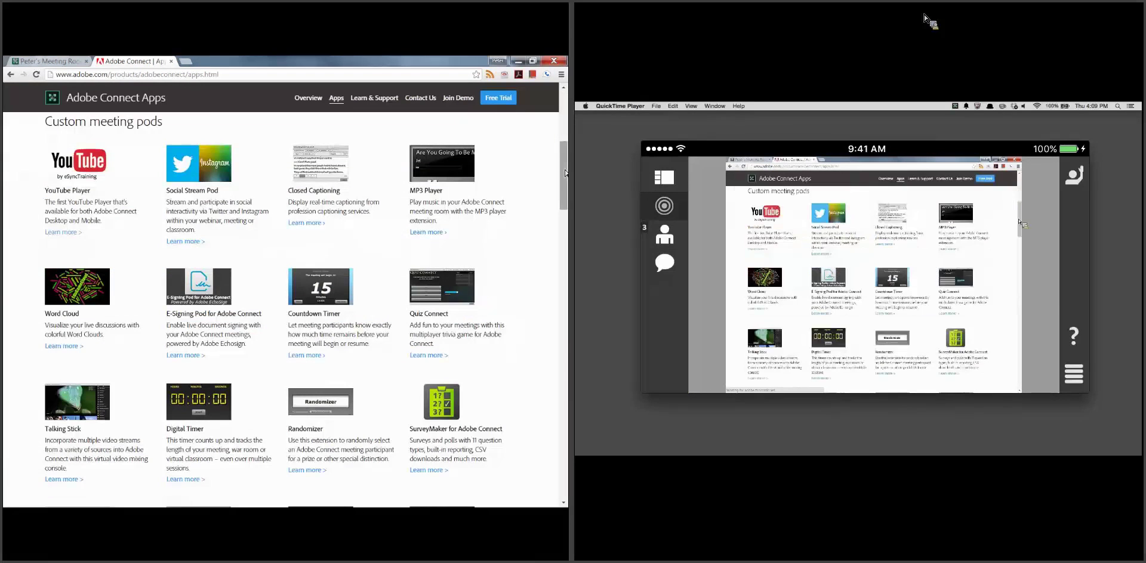
{"action": "left_click_drag", "start_coordinate": [563, 179], "coordinate": [564, 133]}
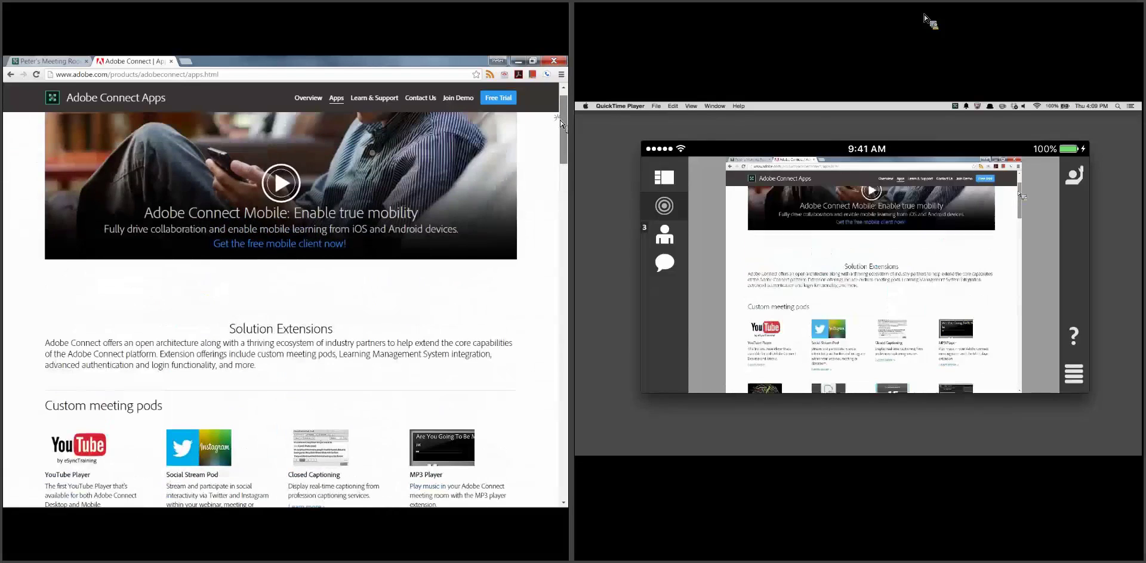
{"action": "scroll", "coordinate": [525, 161], "scroll_direction": "up", "scroll_amount": 2}
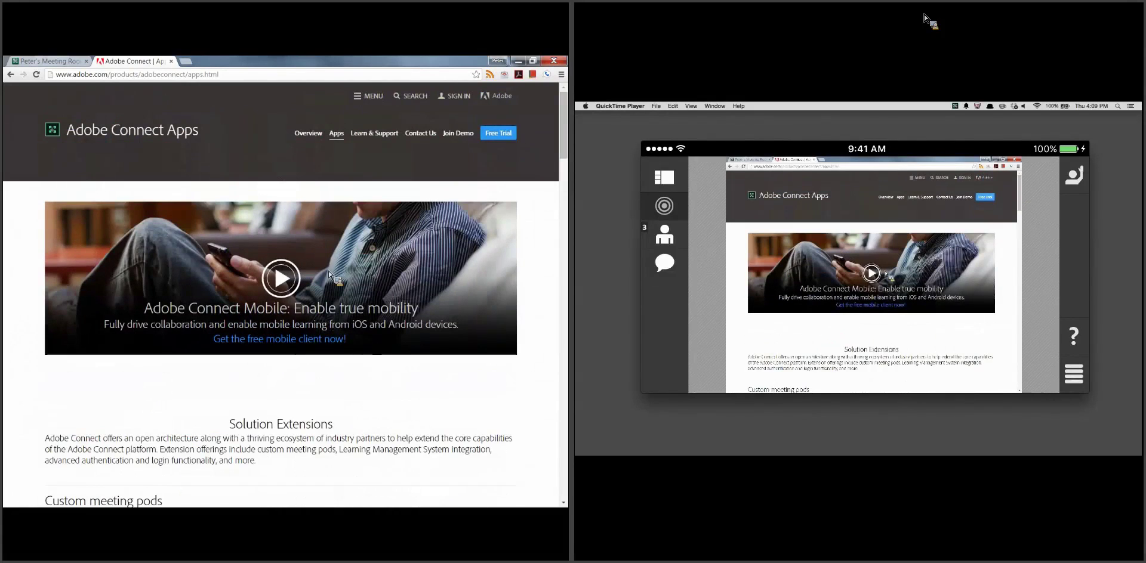
{"action": "scroll", "coordinate": [561, 156], "scroll_direction": "down", "scroll_amount": 8}
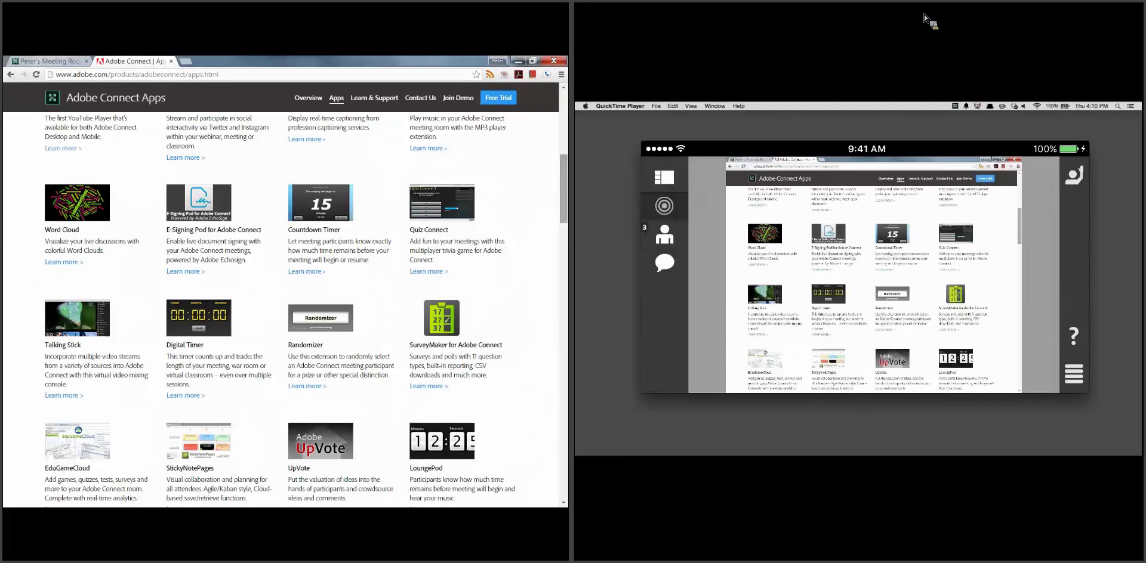
- Stop sharing the browser and return to the Adobe Connect room
{"action": "right_click", "coordinate": [335, 154]}
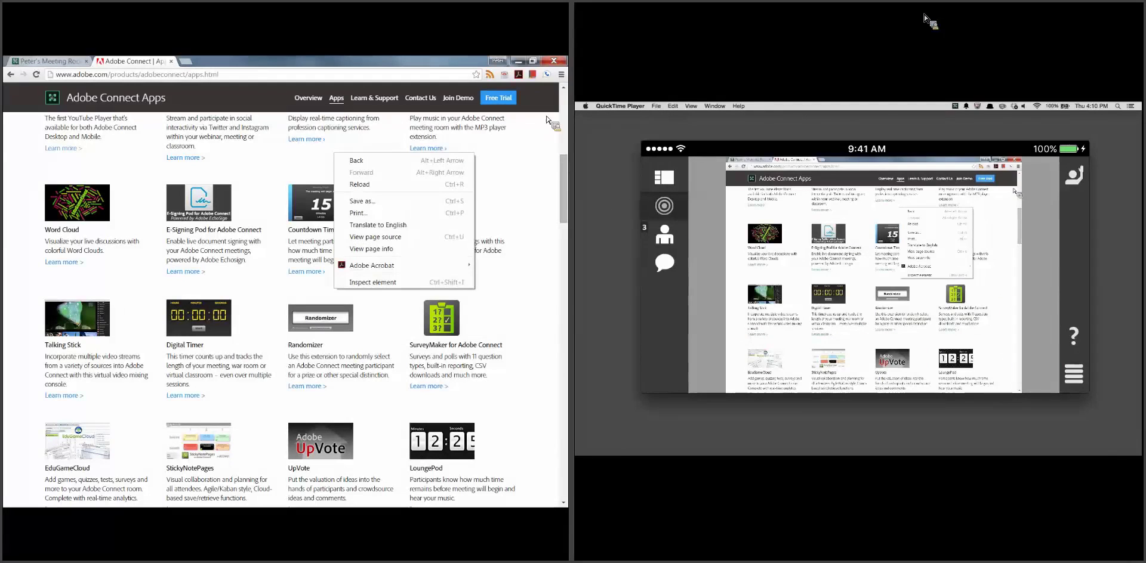
{"action": "left_click", "coordinate": [514, 173]}
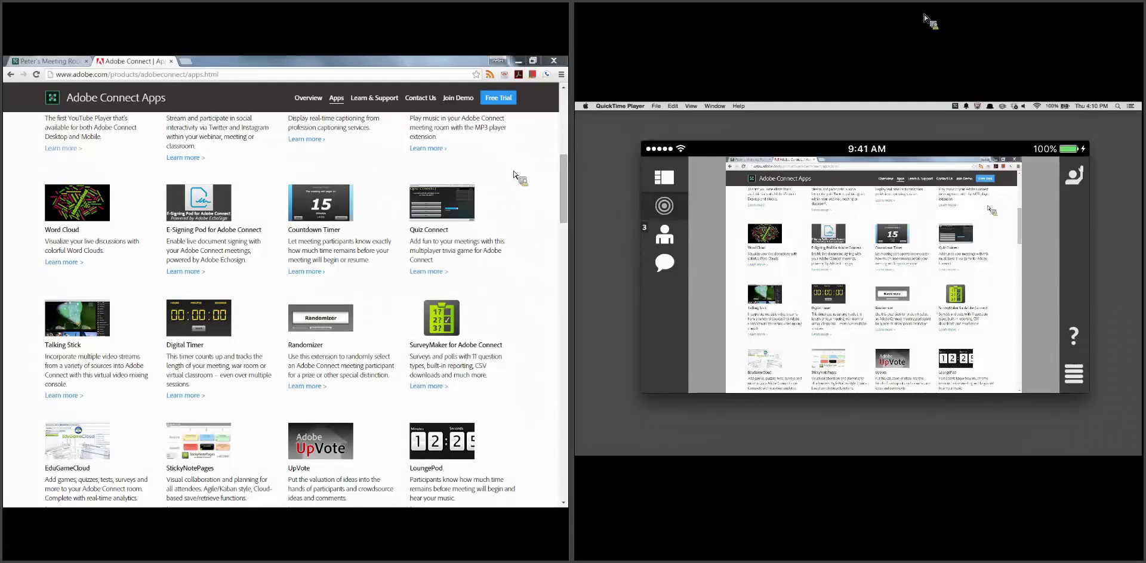
{"action": "key", "text": "alt+Tab"}
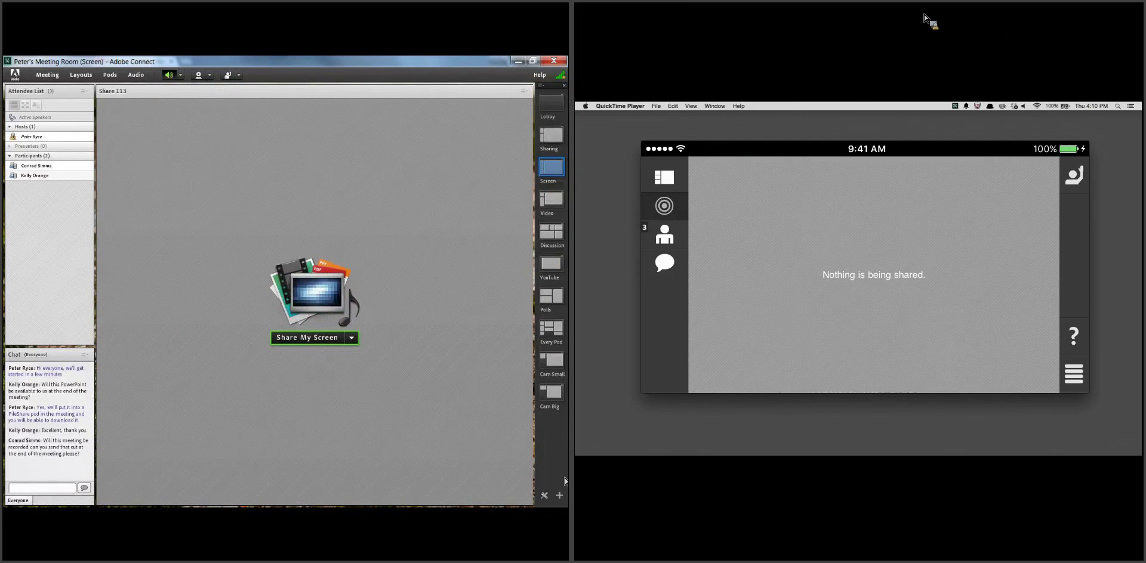
- In the Video layout, play the Blood Flow video from the start and pause at 0:06
{"action": "left_click", "coordinate": [553, 206]}
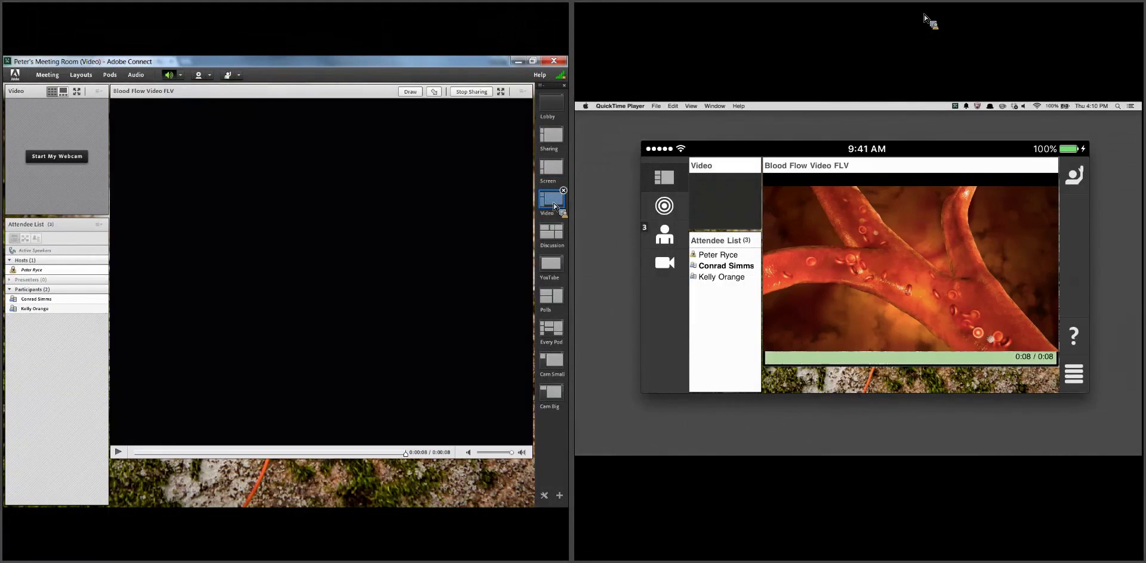
{"action": "left_click", "coordinate": [137, 453]}
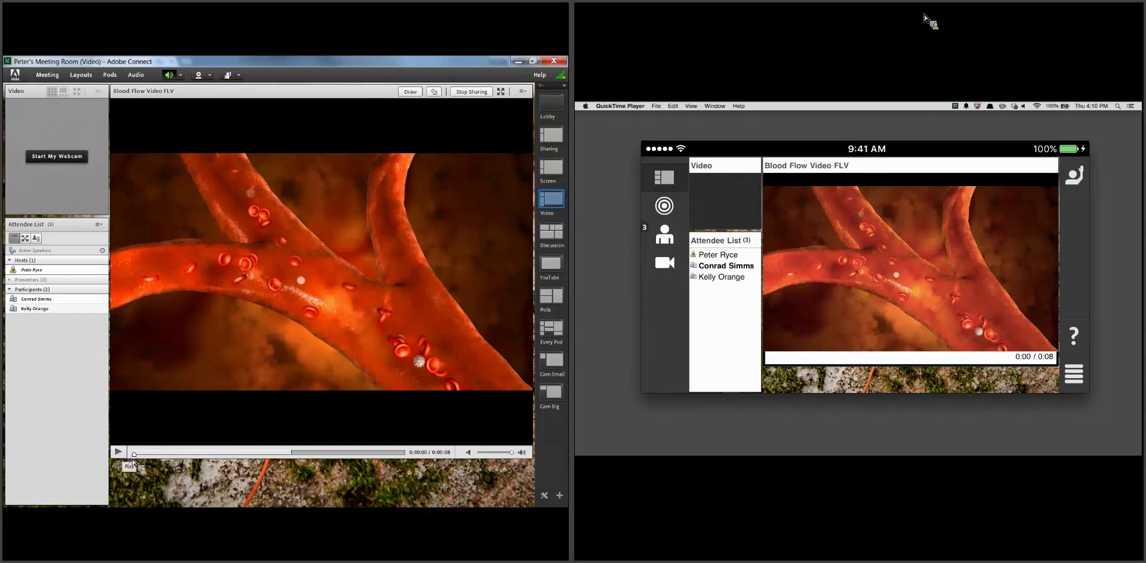
{"action": "left_click", "coordinate": [120, 455]}
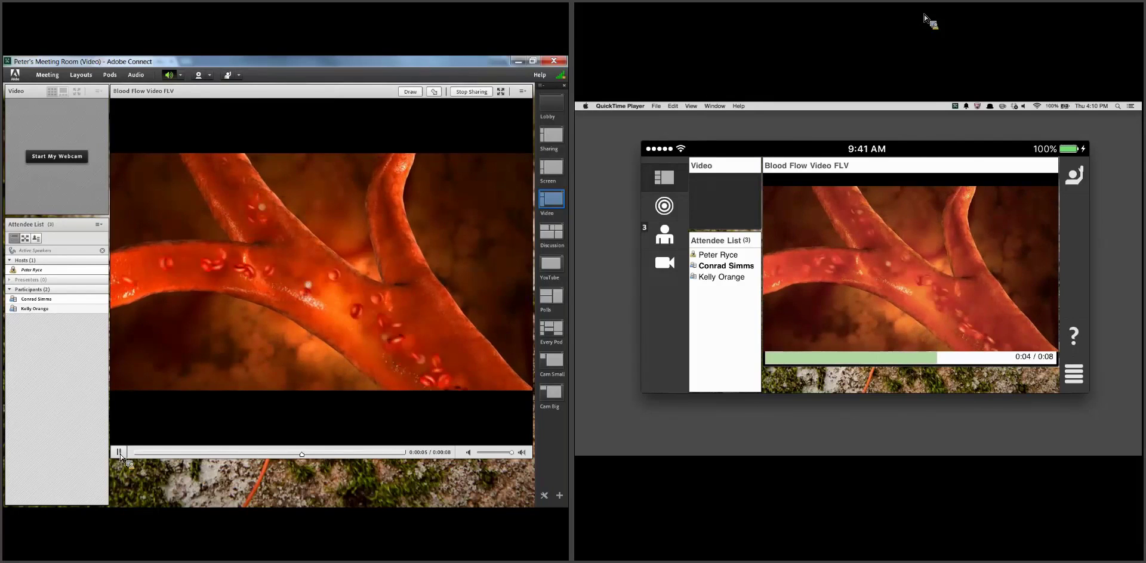
{"action": "left_click", "coordinate": [121, 455]}
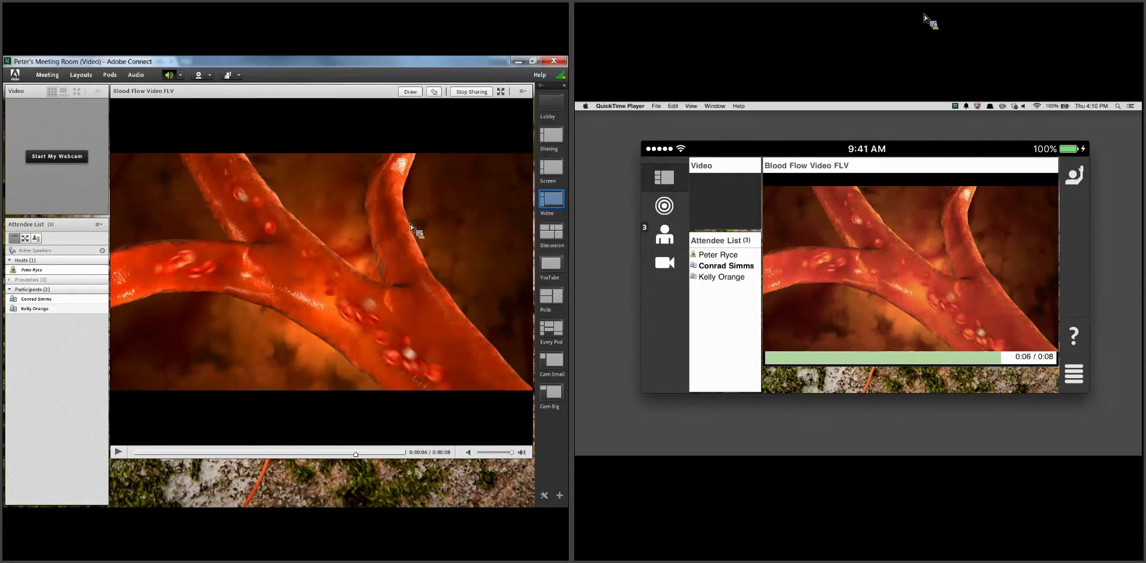
{"action": "left_click", "coordinate": [411, 93]}
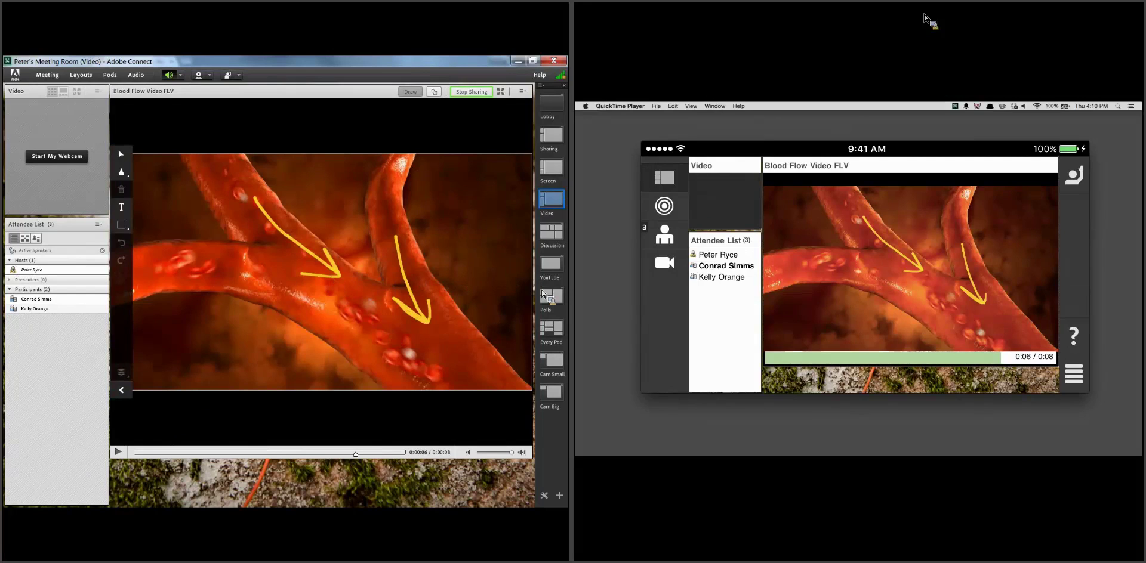
- Delete the two yellow arrows and switch to a green Marker
{"action": "left_click_drag", "start_coordinate": [213, 174], "coordinate": [499, 372]}
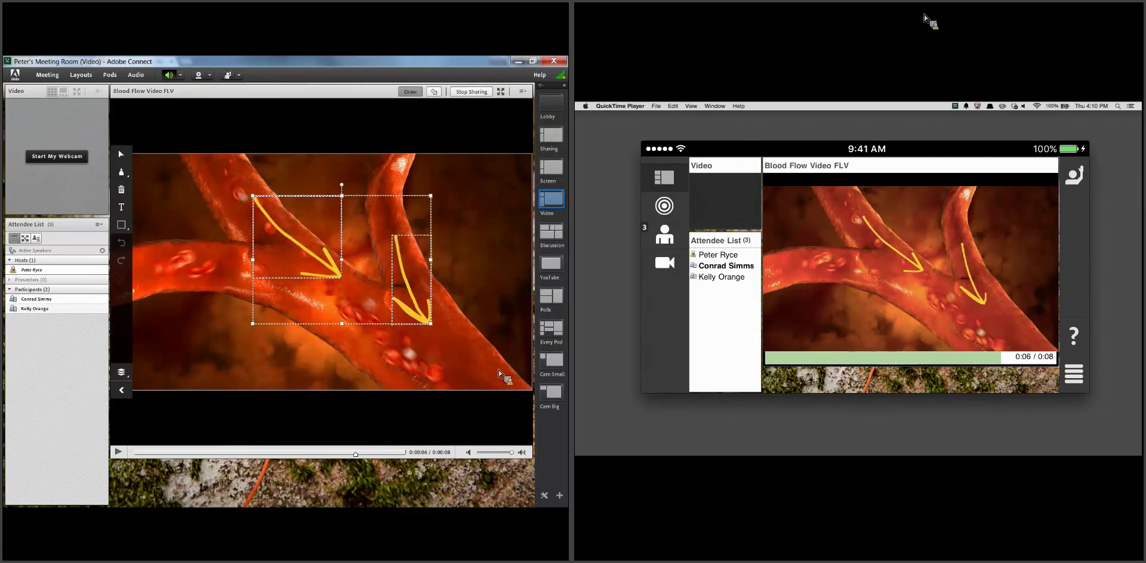
{"action": "key", "text": "Delete"}
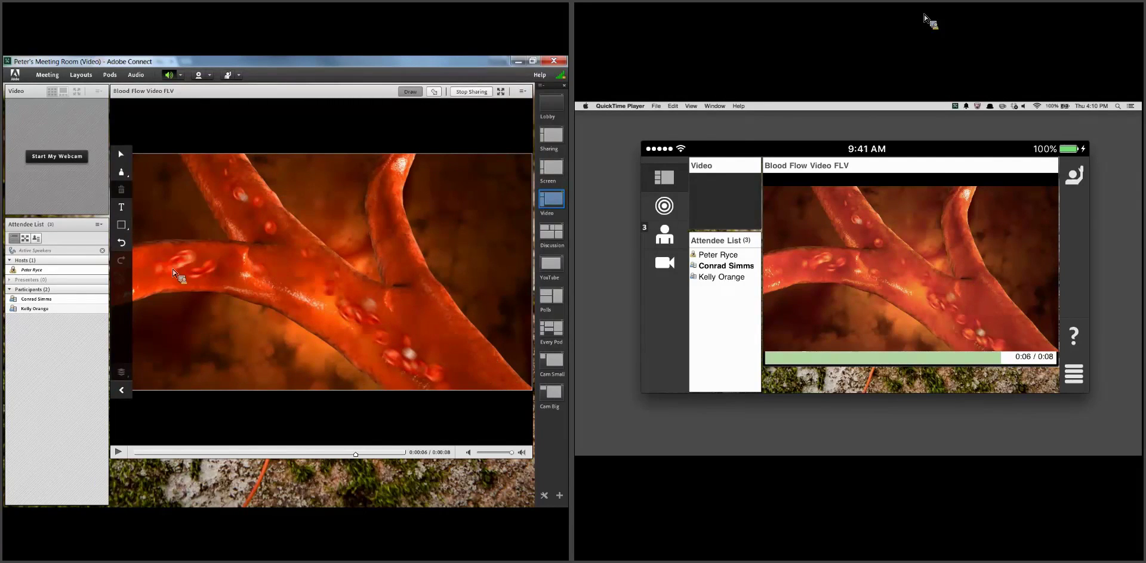
{"action": "left_click", "coordinate": [121, 172]}
{"action": "left_click", "coordinate": [124, 284]}
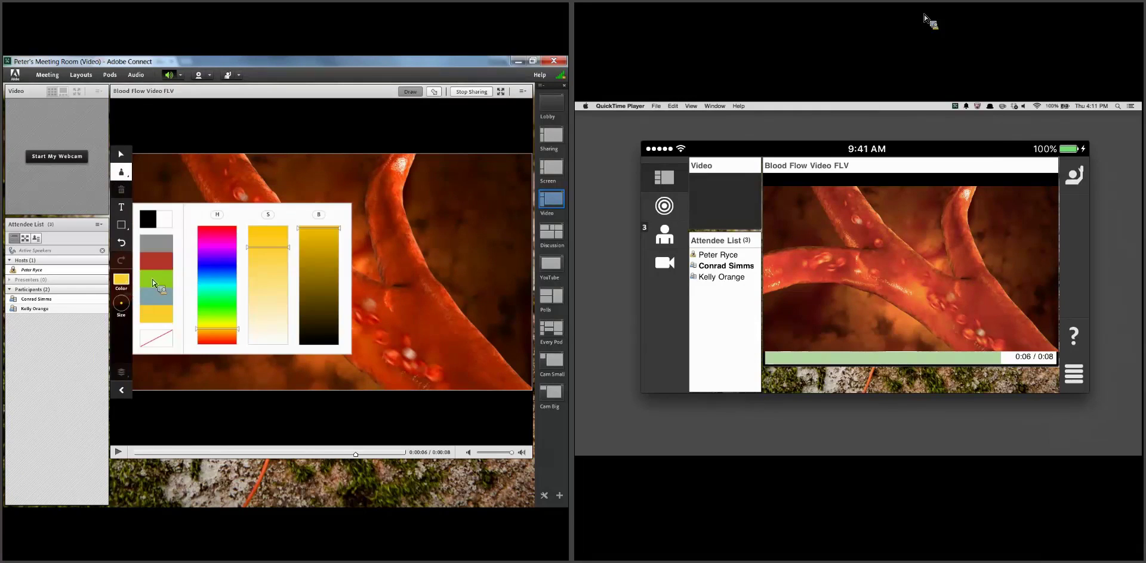
{"action": "left_click", "coordinate": [154, 284]}
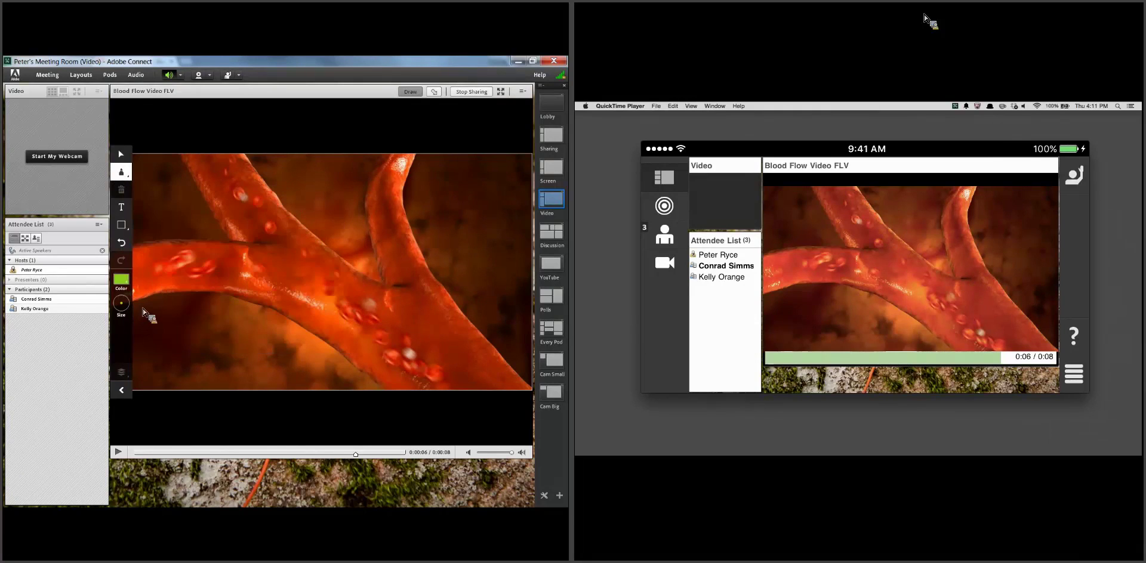
- Circle blood cells on the lower branch and upper vessel in green, with an arrow
{"action": "mouse_move", "coordinate": [399, 332]}
{"action": "left_mouse_down"}
{"action": "mouse_move", "coordinate": [416, 365]}
{"action": "mouse_move", "coordinate": [411, 330]}
{"action": "left_mouse_up"}
{"action": "left_click_drag", "start_coordinate": [387, 278], "coordinate": [402, 334]}
{"action": "left_click_drag", "start_coordinate": [402, 333], "coordinate": [420, 318]}
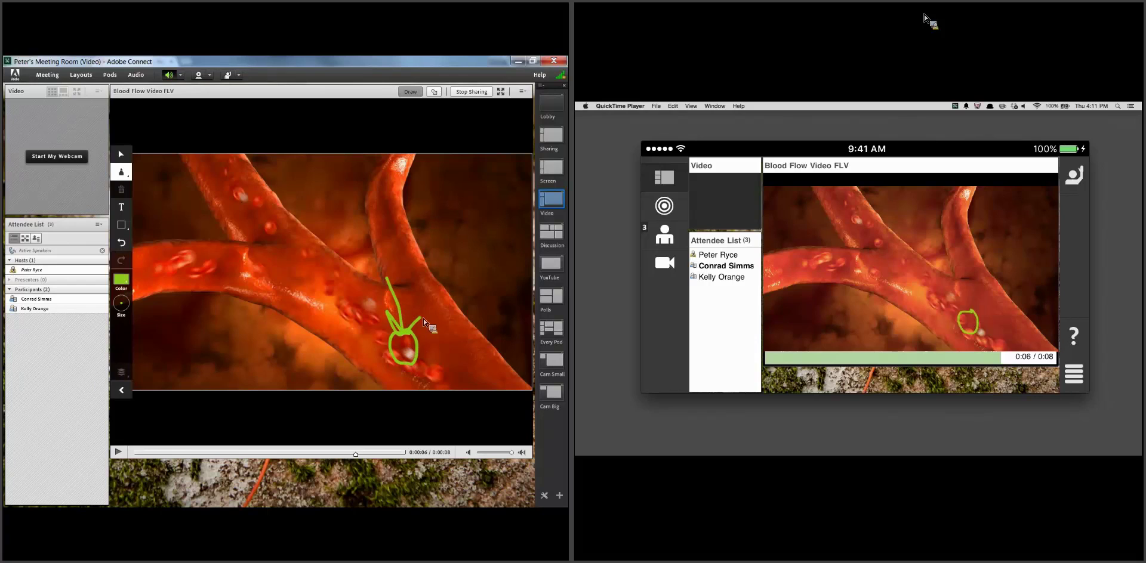
{"action": "mouse_move", "coordinate": [258, 185]}
{"action": "left_mouse_down"}
{"action": "mouse_move", "coordinate": [238, 182]}
{"action": "mouse_move", "coordinate": [266, 203]}
{"action": "mouse_move", "coordinate": [321, 170]}
{"action": "mouse_move", "coordinate": [261, 199]}
{"action": "mouse_move", "coordinate": [292, 195]}
{"action": "left_mouse_up"}
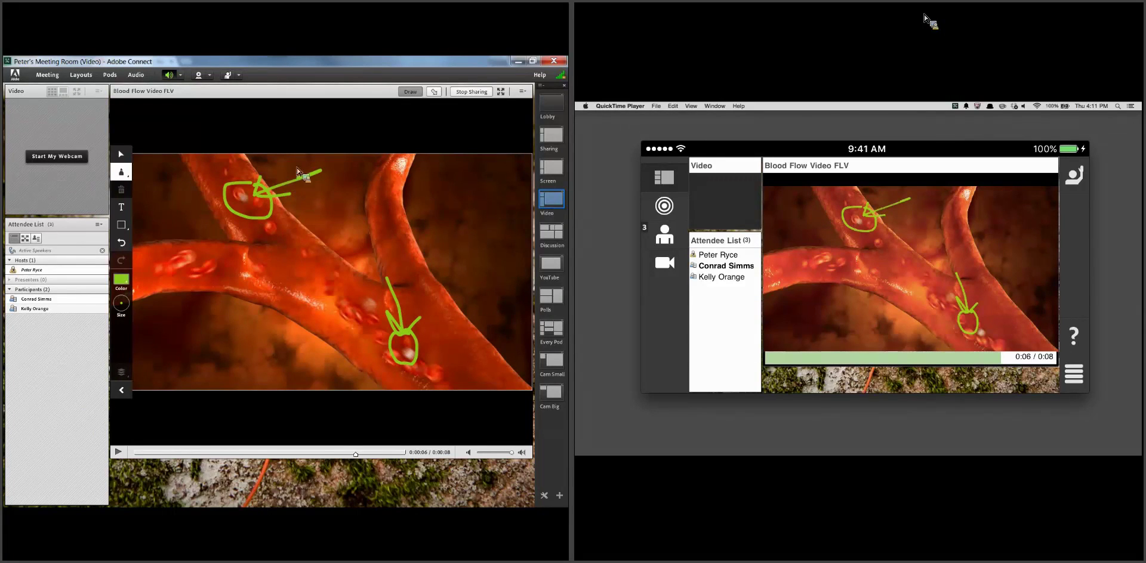
{"action": "left_click", "coordinate": [414, 93]}
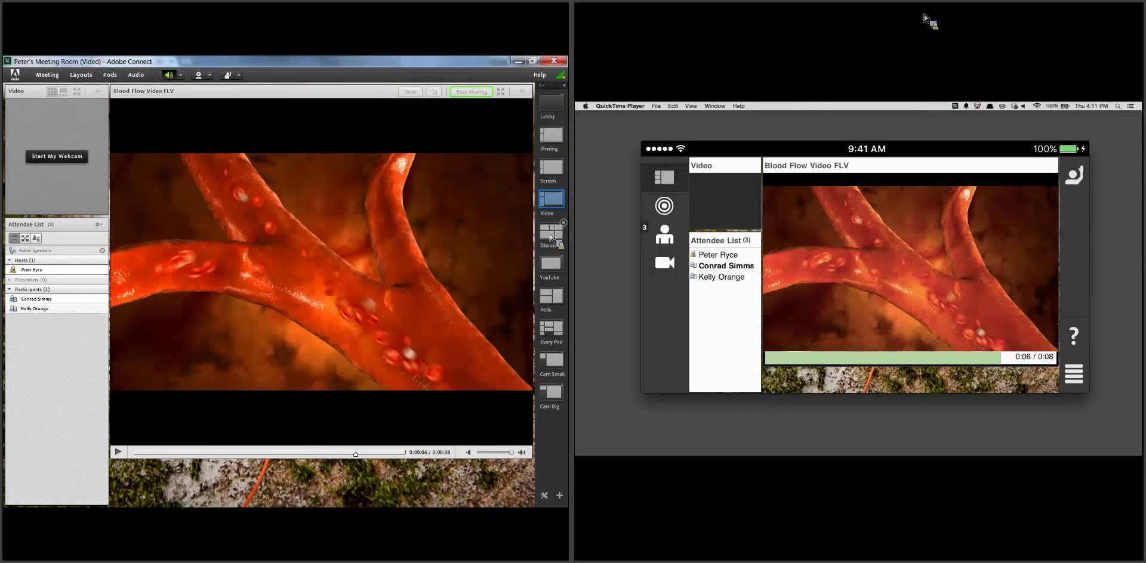
- Switch the room to the Discussion layout with poll, slides and notes
{"action": "left_click", "coordinate": [551, 236]}
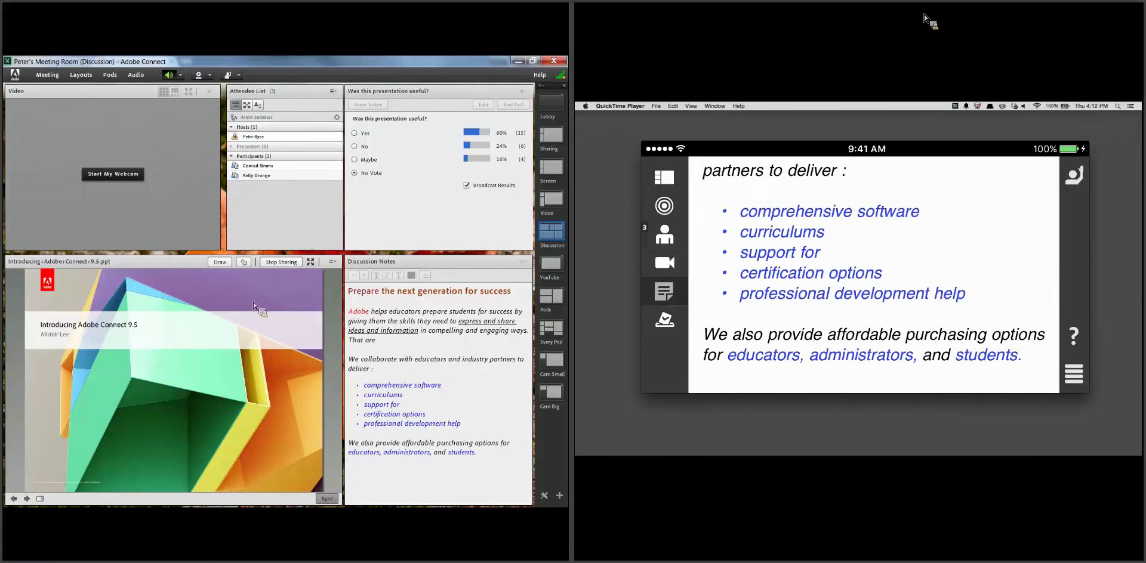
- Make the final word 'students.' in the Discussion Notes green
{"action": "double_click", "coordinate": [462, 452]}
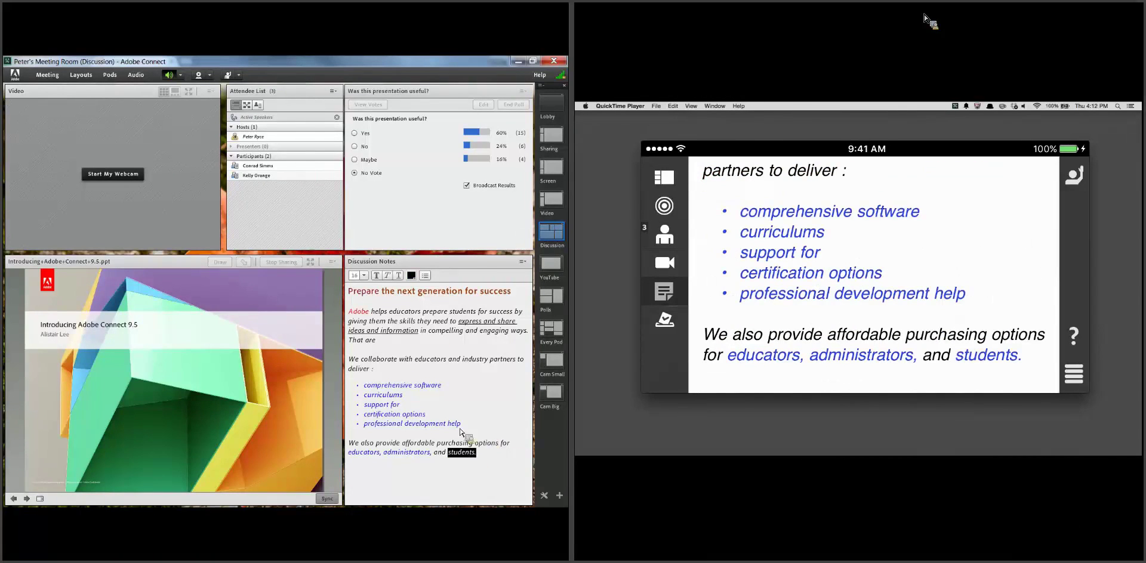
{"action": "left_click", "coordinate": [411, 276]}
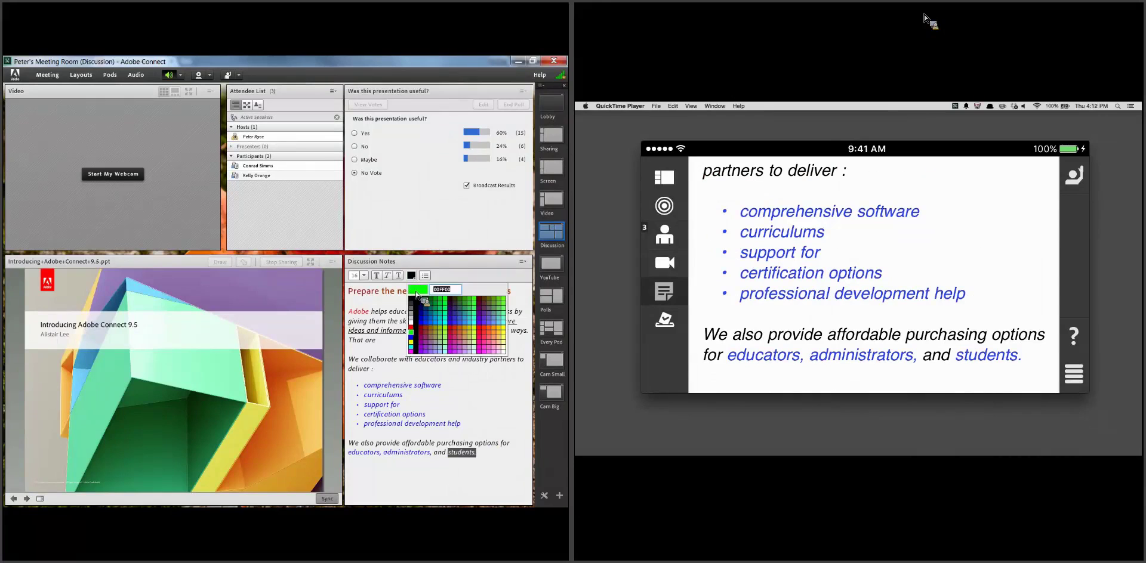
{"action": "left_click", "coordinate": [416, 338]}
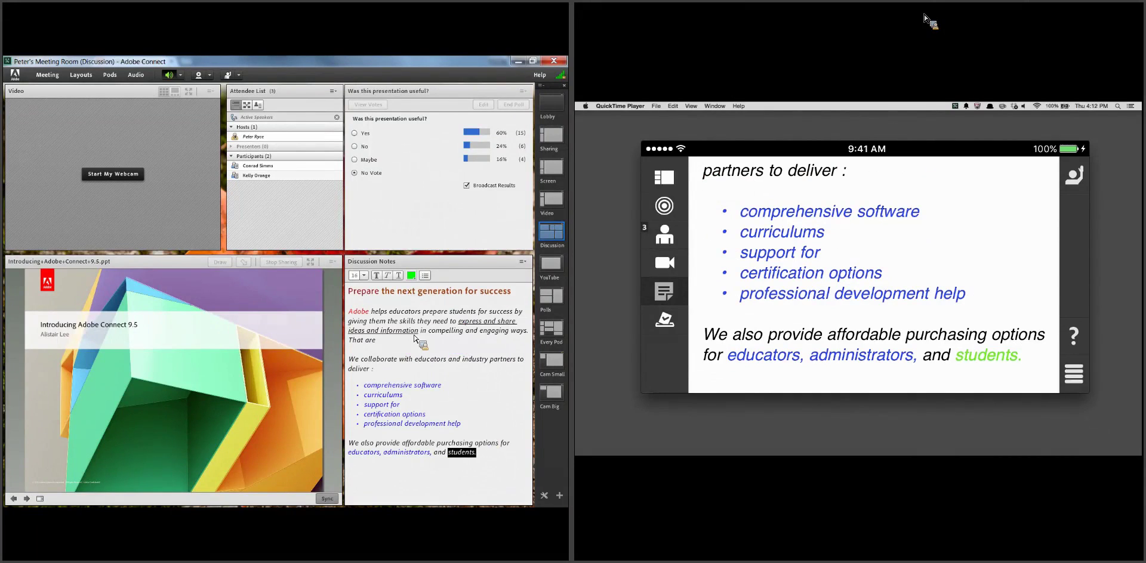